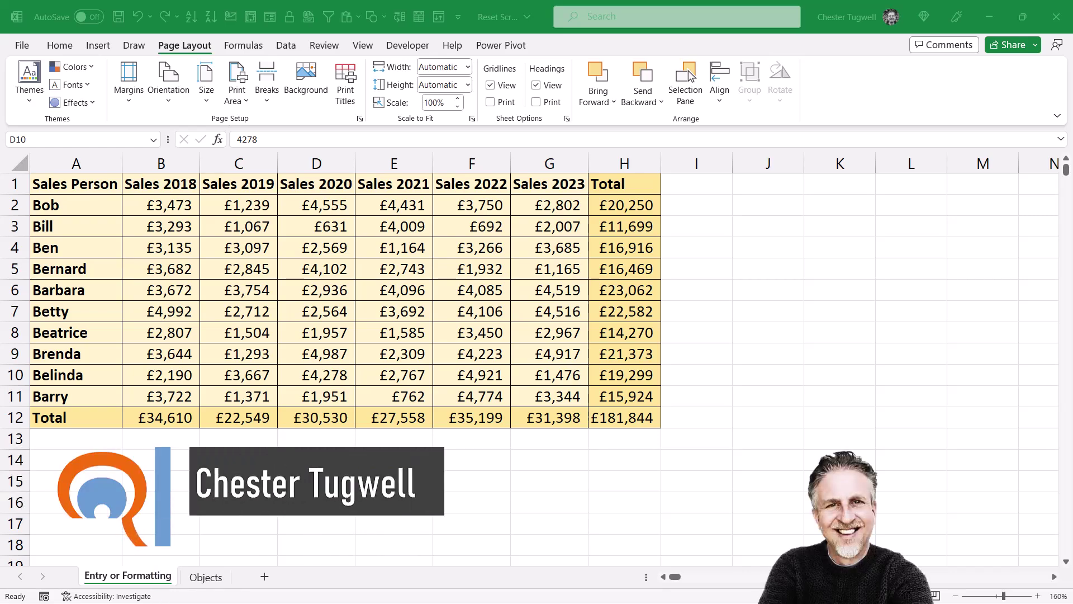
Step: Select from cell A13 to the last used cell, revealing stray content near row 1048570
click(1066, 177)
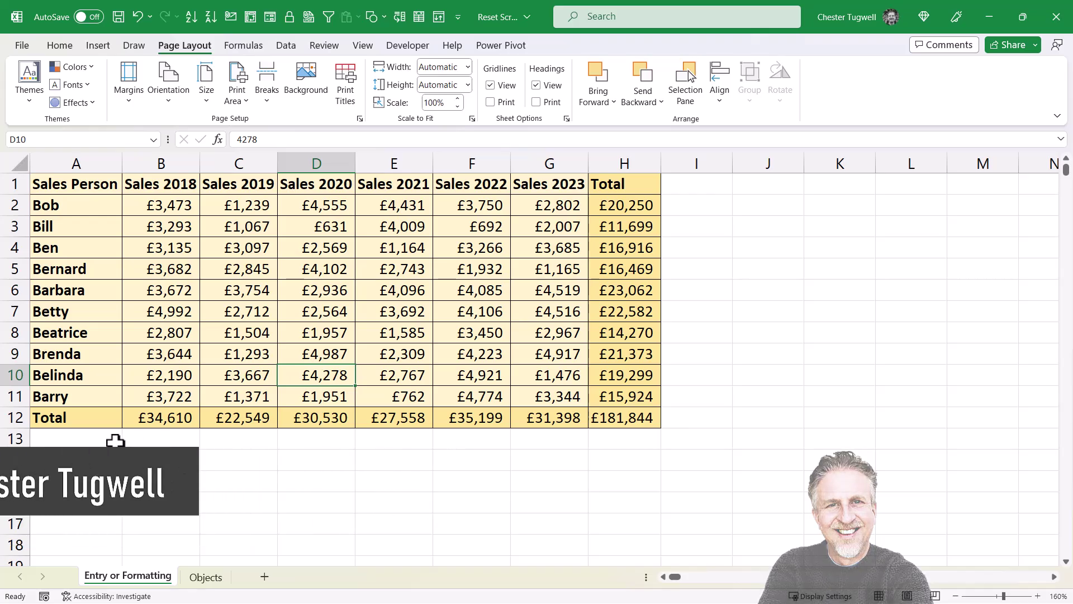
click(145, 434)
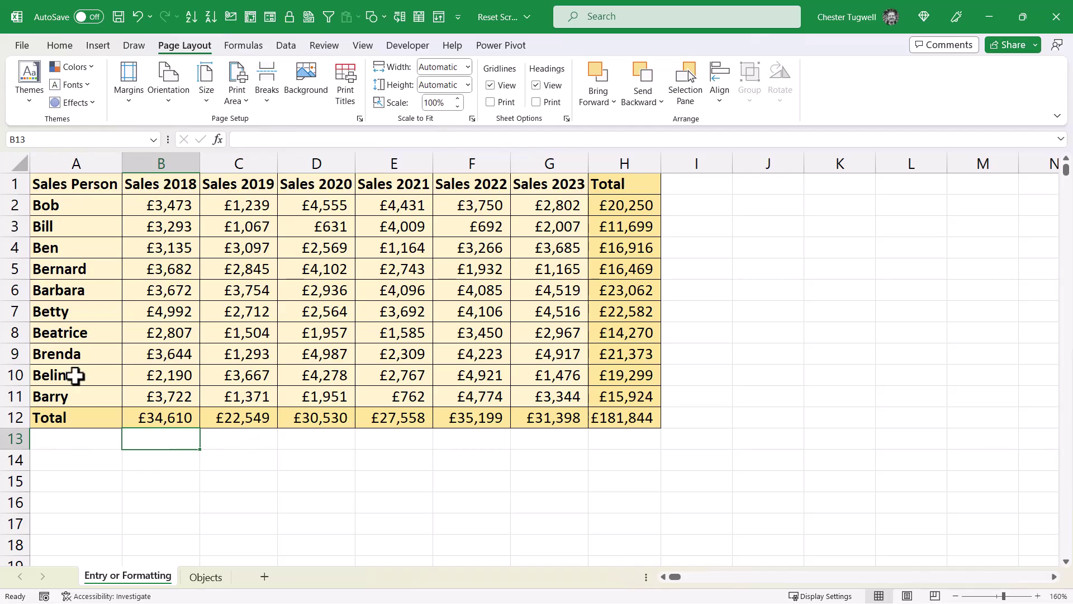
click(61, 437)
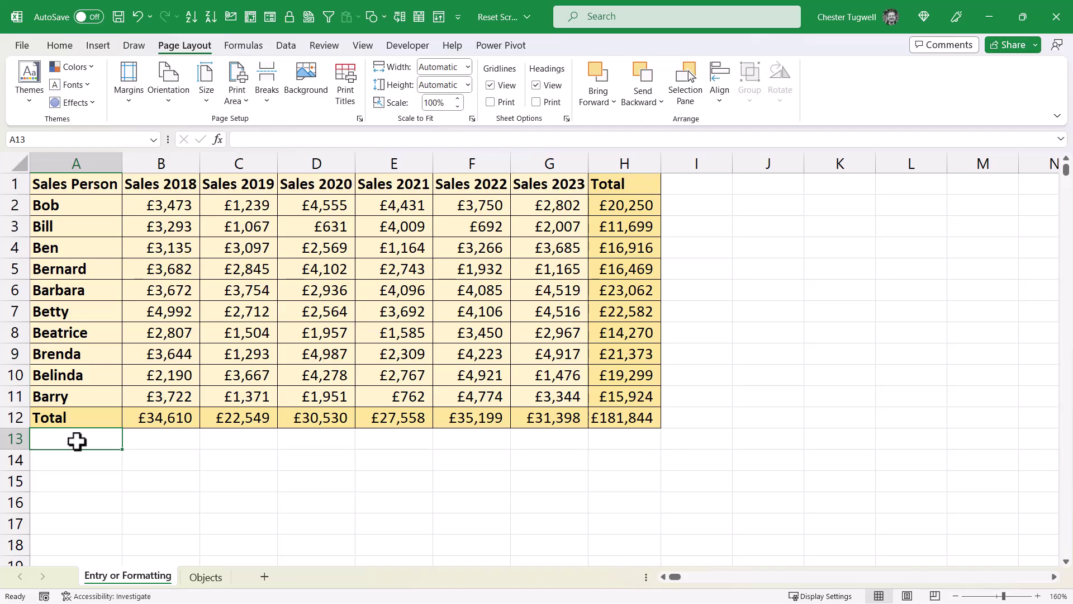
key(ctrl+shift+End)
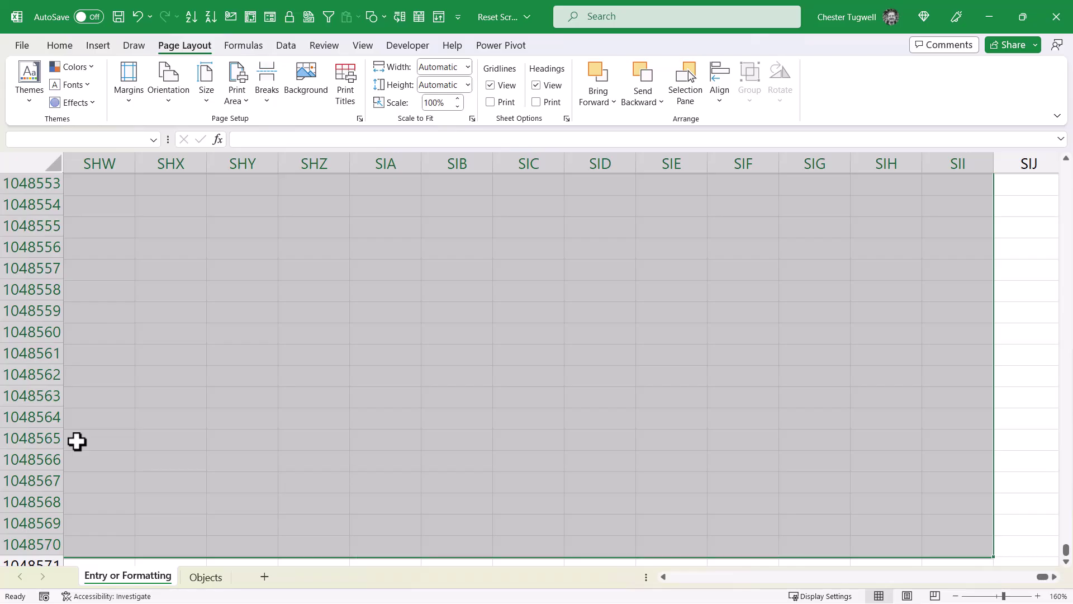
drag(1042, 576, 643, 587)
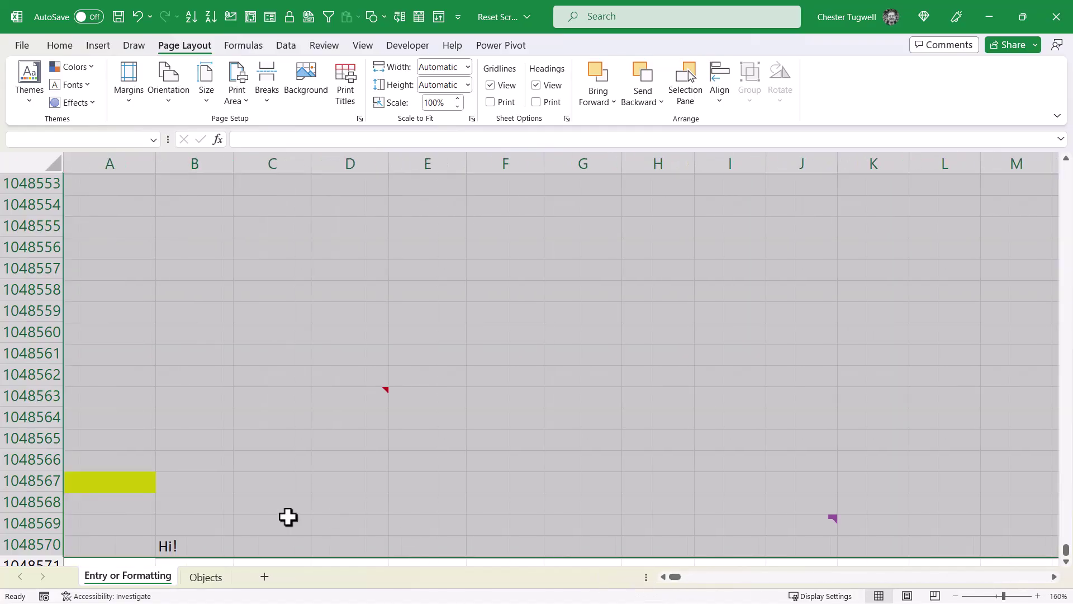
scroll(289, 505, down, 2)
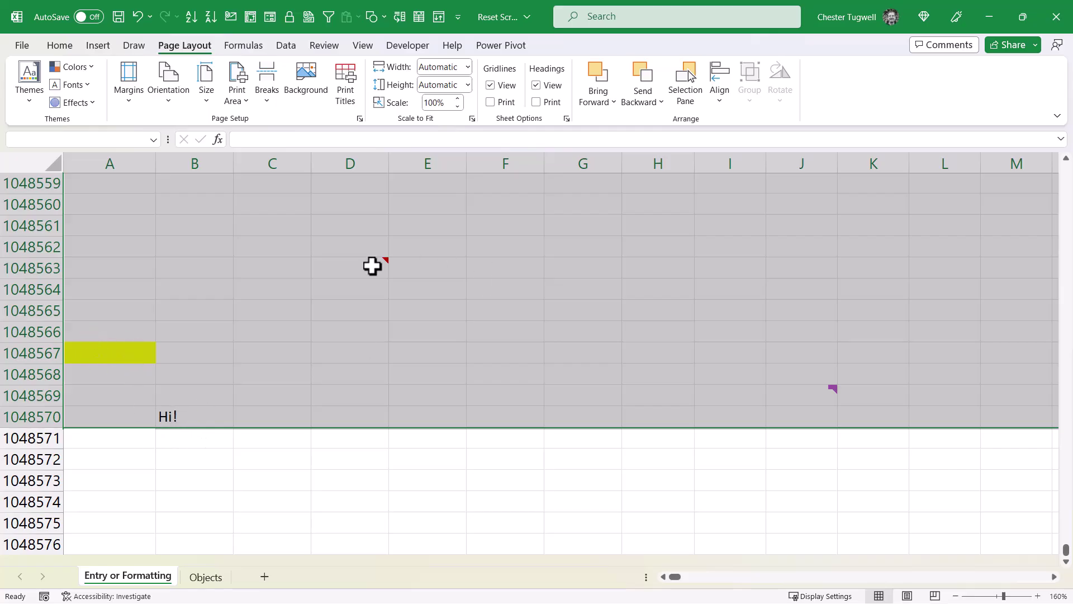
mouse_move(822, 400)
Step: Clear All contents, fills and notes from the selected stray rows below the table
click(59, 47)
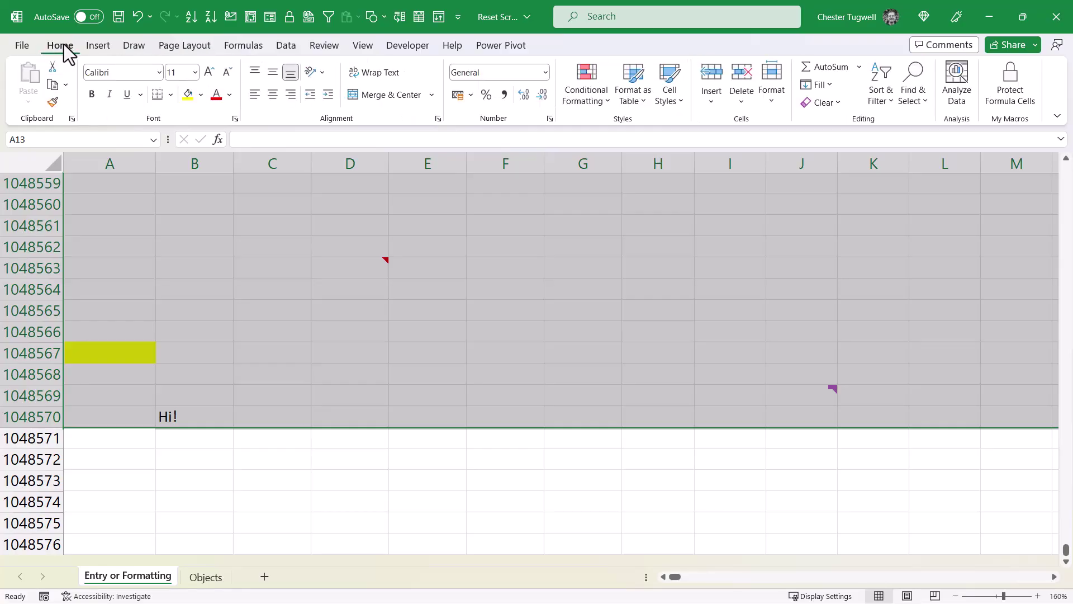
click(833, 100)
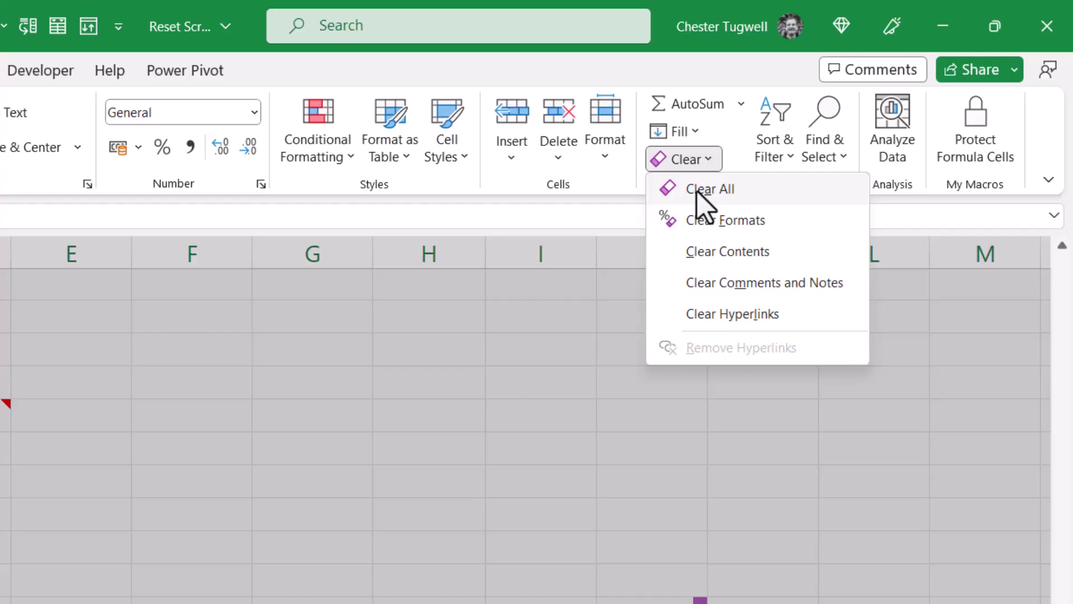
click(697, 192)
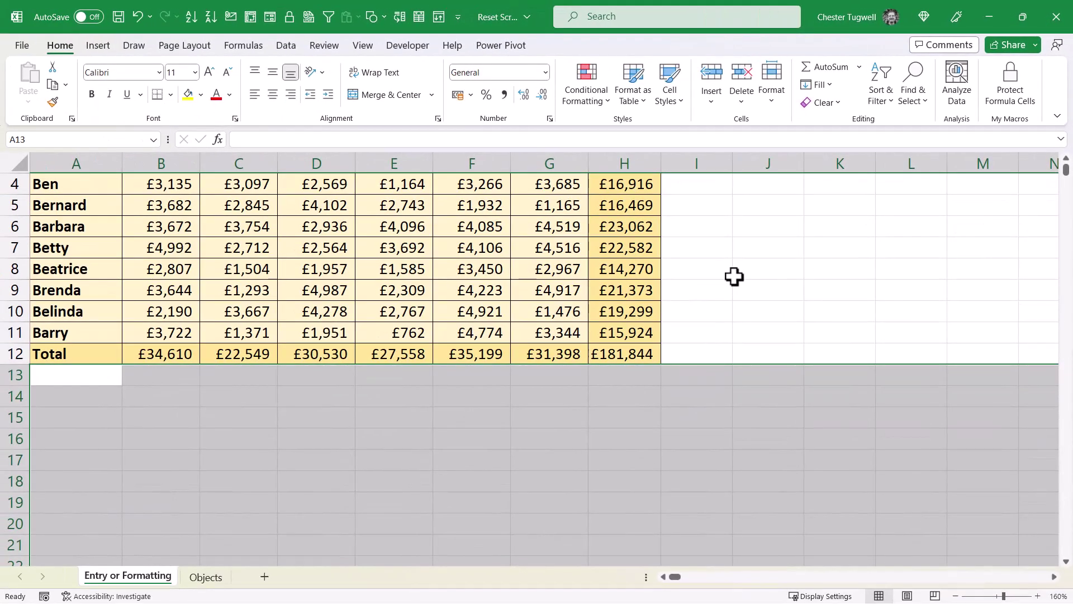
Step: Save the cleaned workbook and select cell I1 beside the table headers
scroll(733, 276, up, 1)
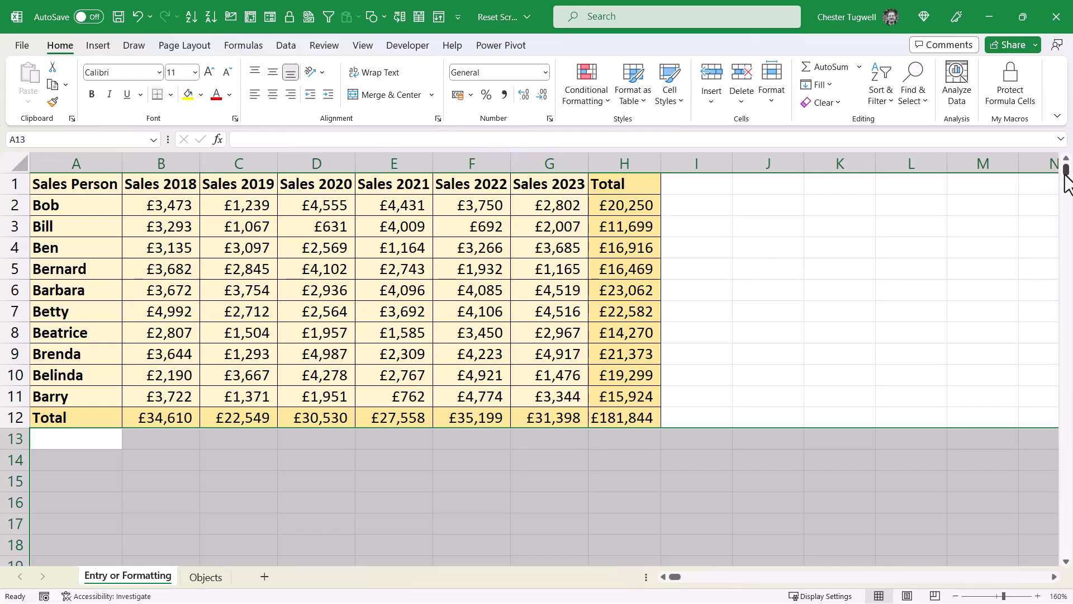
click(118, 18)
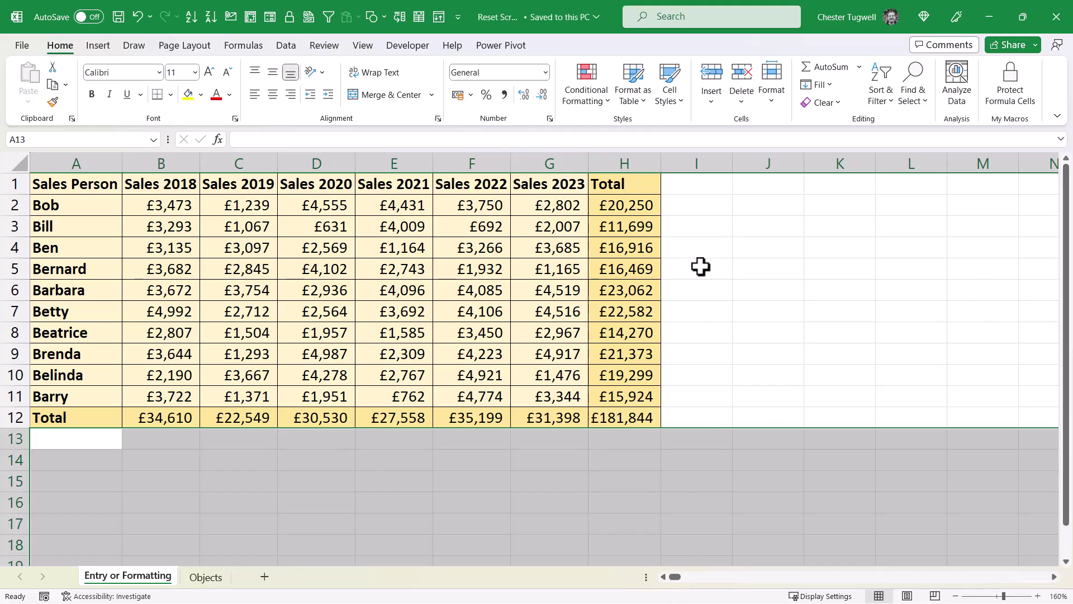
click(689, 183)
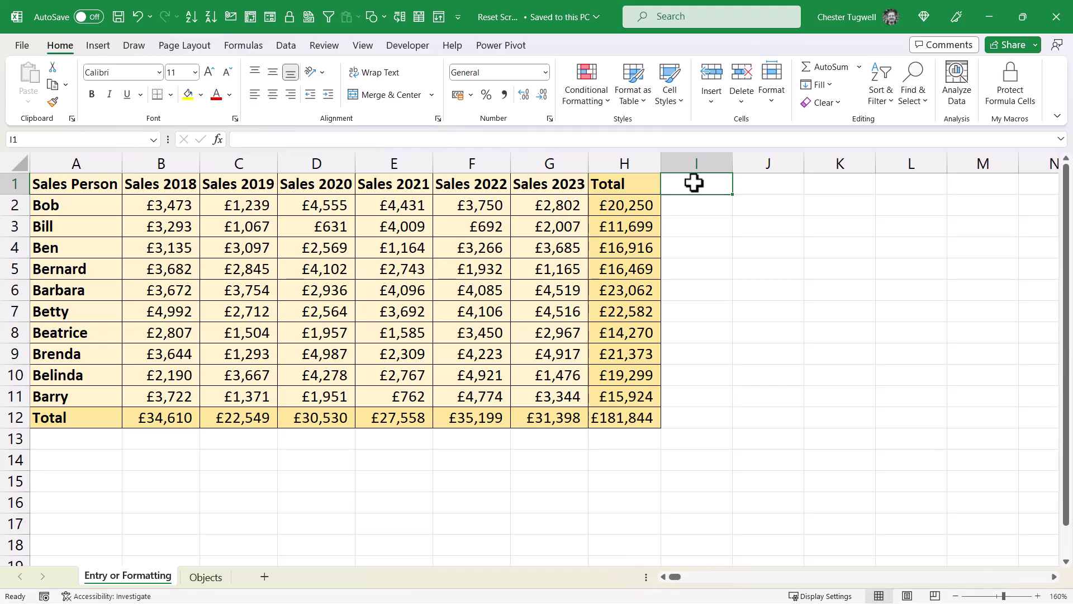
Step: Select from I1 to the last used column, Clear All the stray columns, and save
key(ctrl+shift+End)
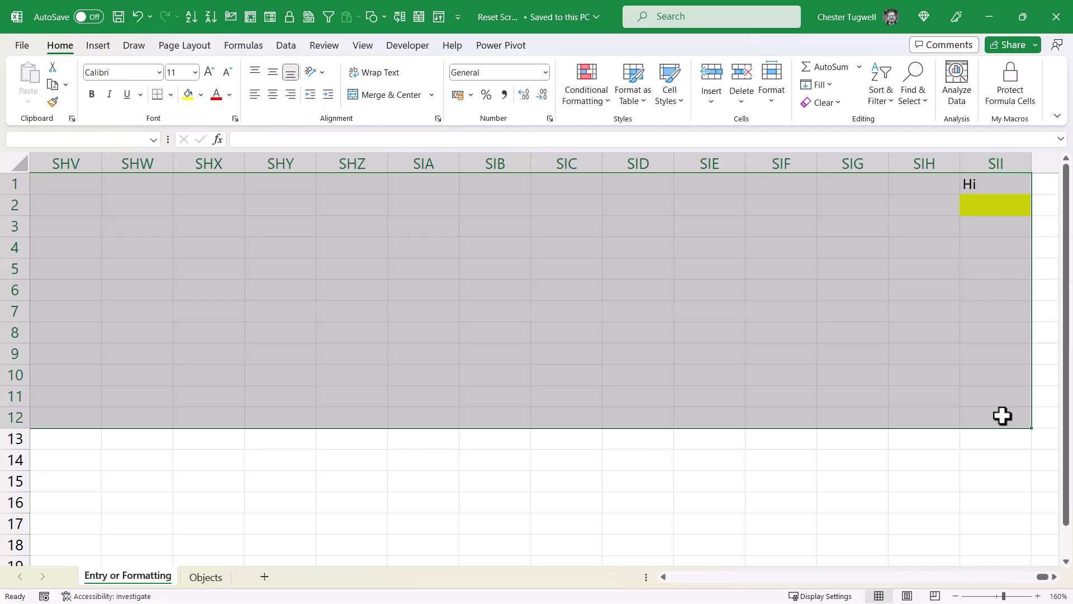
click(823, 102)
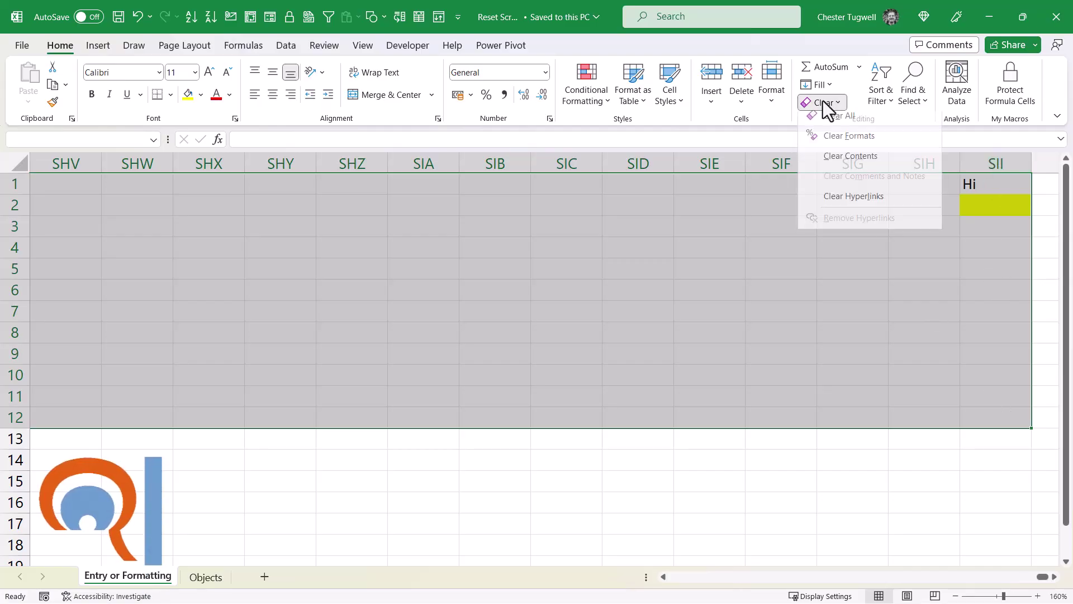
click(836, 124)
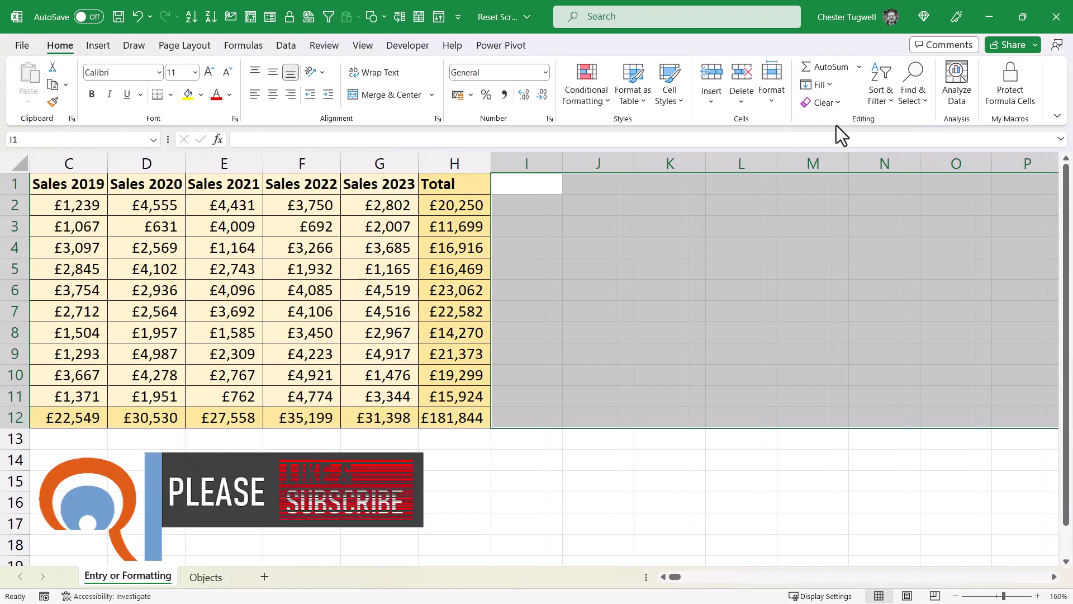
click(118, 17)
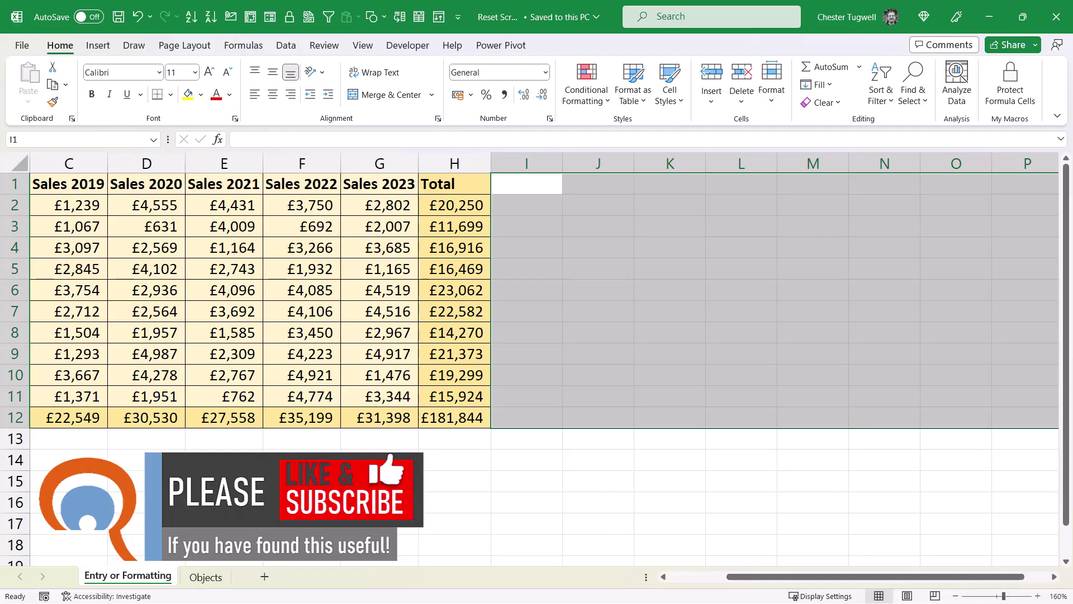
Step: On the Objects sheet, show the Selection Pane listing Graphic 7, Chart 5 and Rectangle 4
click(205, 578)
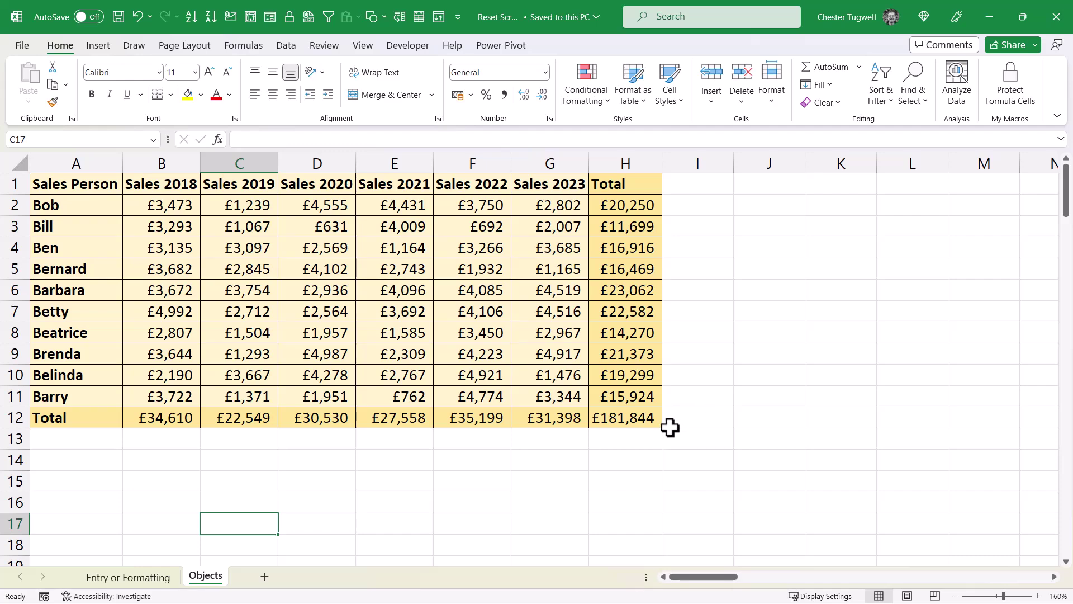
click(172, 45)
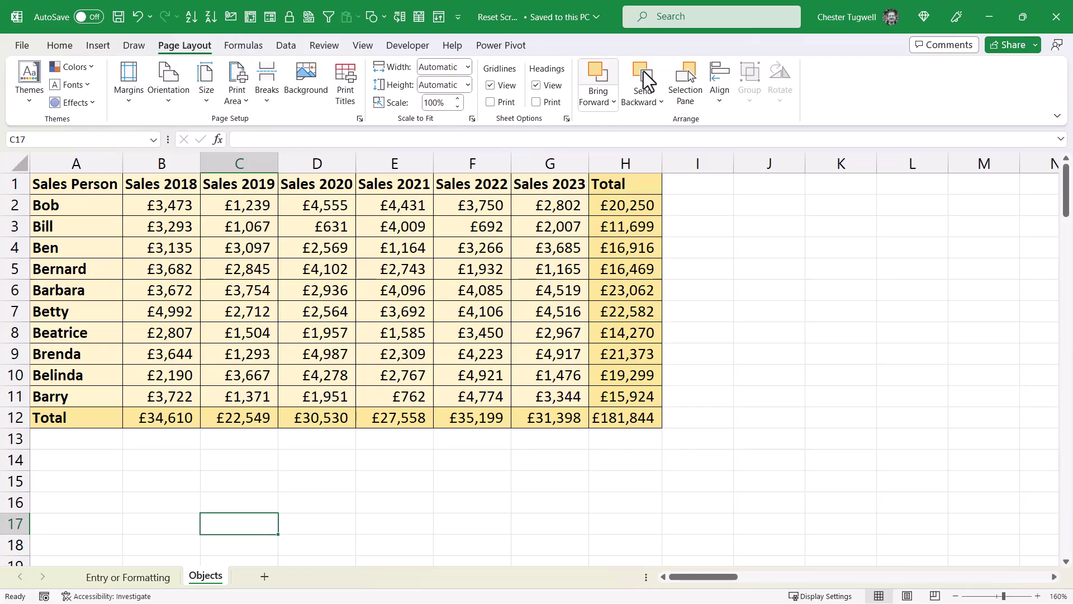
click(690, 95)
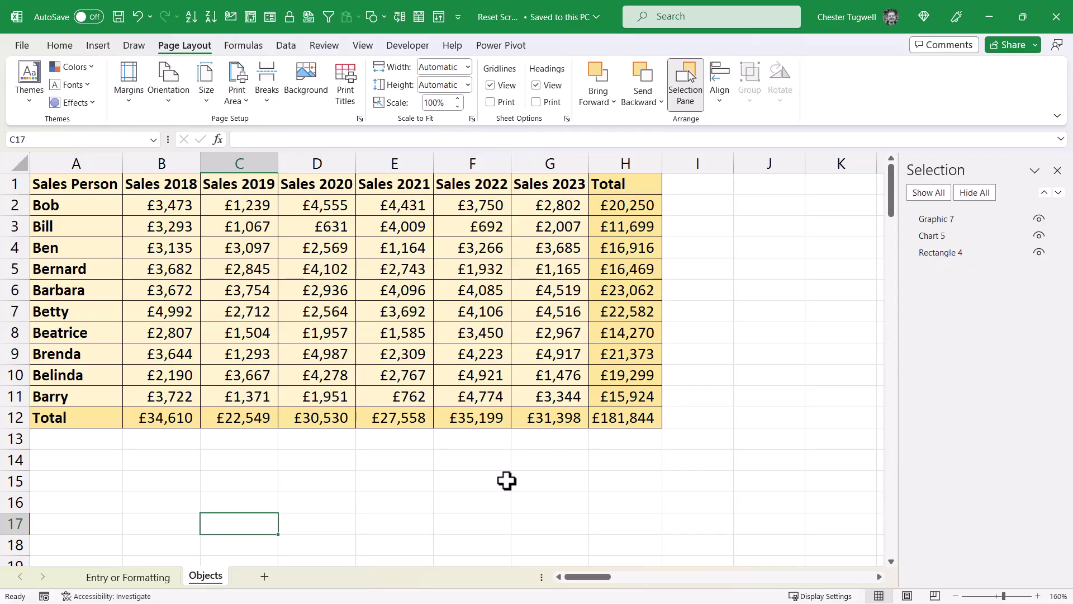
key(ctrl+g)
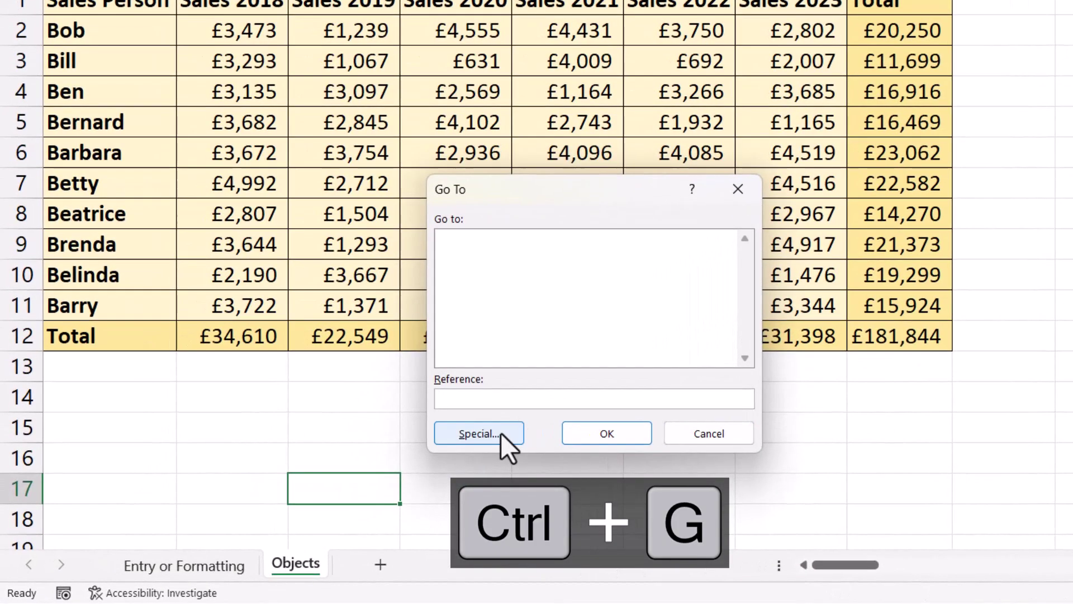
Step: Use Go To Special with Objects to select every object on the sheet
click(501, 433)
click(468, 409)
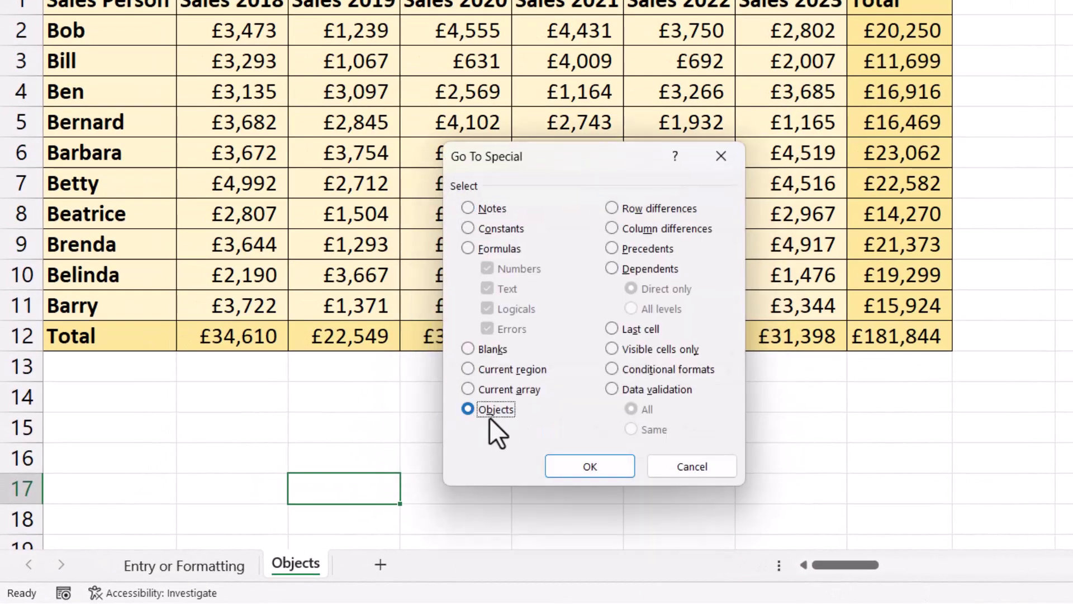
click(585, 467)
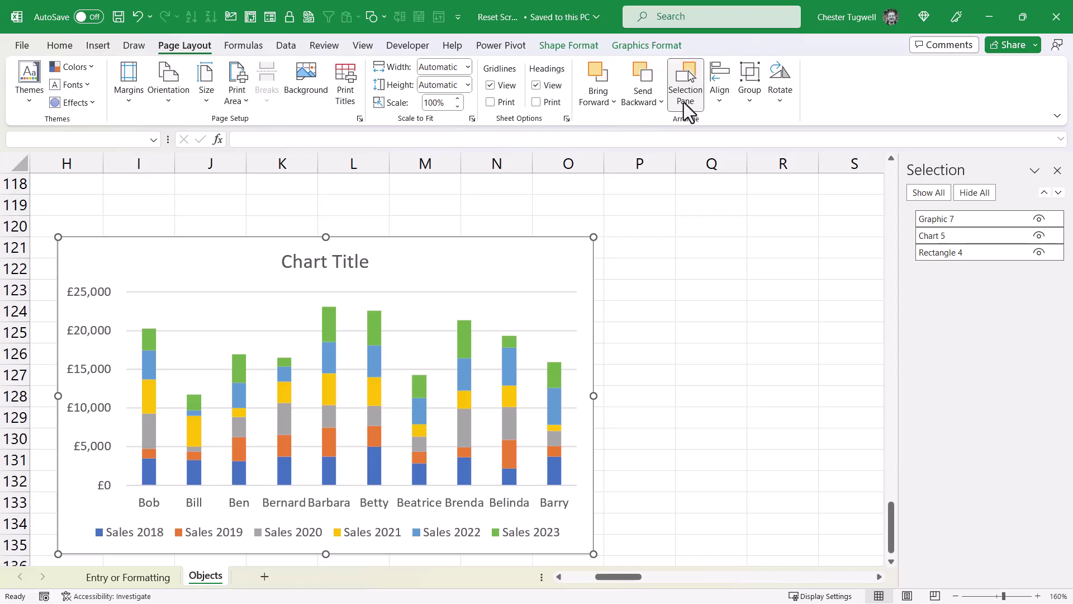
Step: Align the selected objects to their left and top edges
click(721, 99)
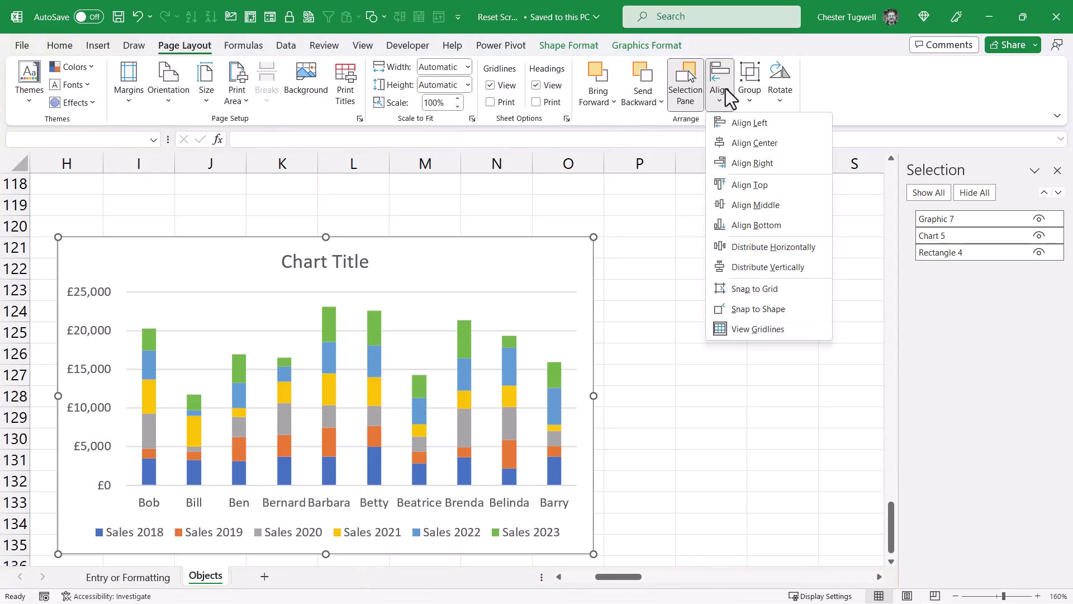
click(732, 123)
click(724, 106)
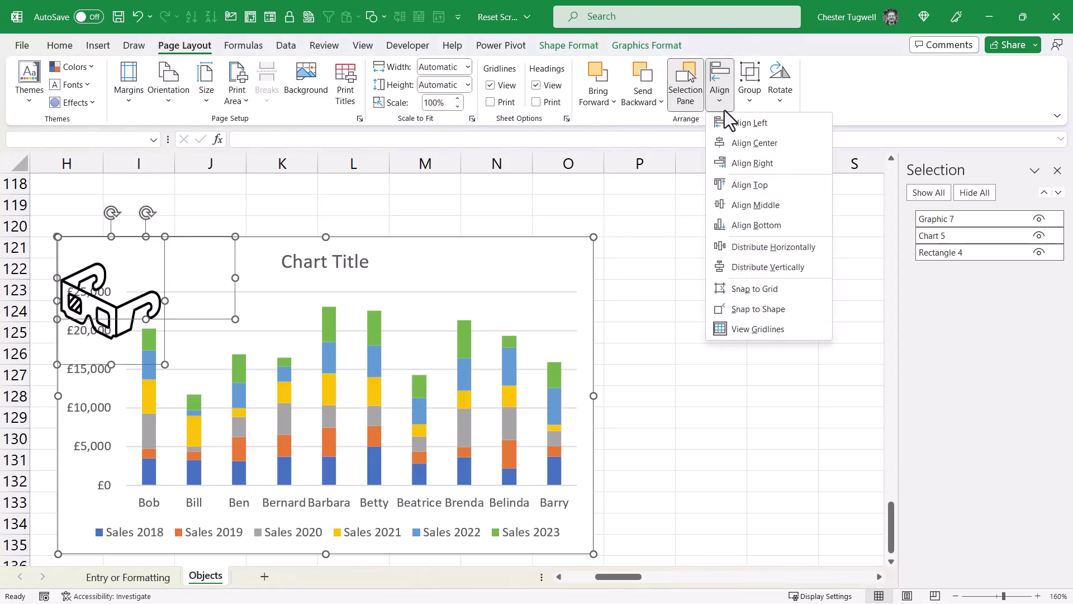
click(736, 185)
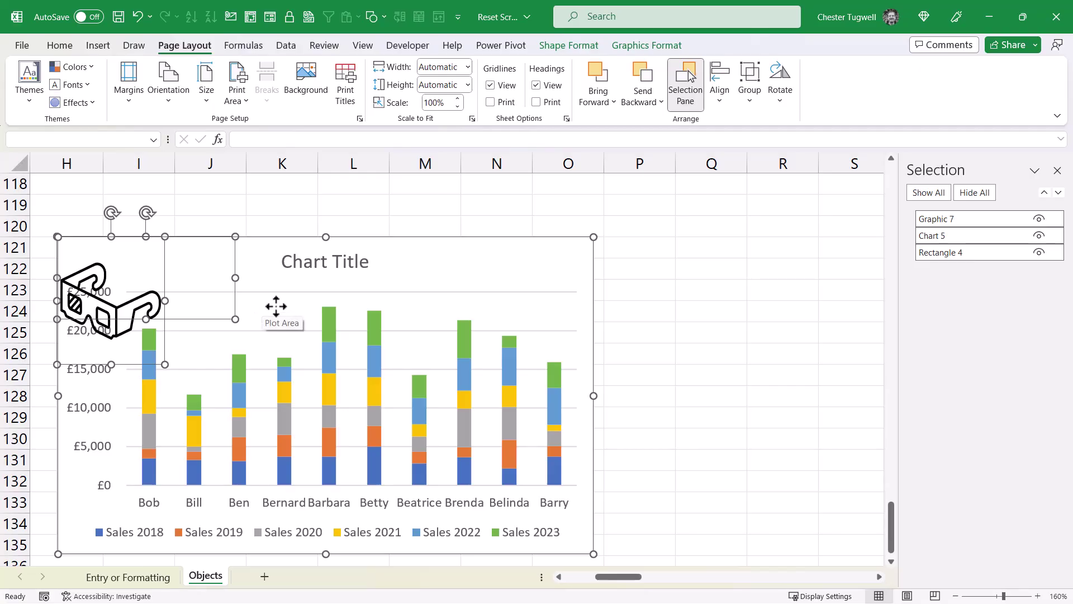
Step: Drag the sales chart right and the glasses graphic below the blue rectangle
click(652, 240)
drag(523, 254, 723, 251)
click(124, 311)
drag(124, 310, 128, 386)
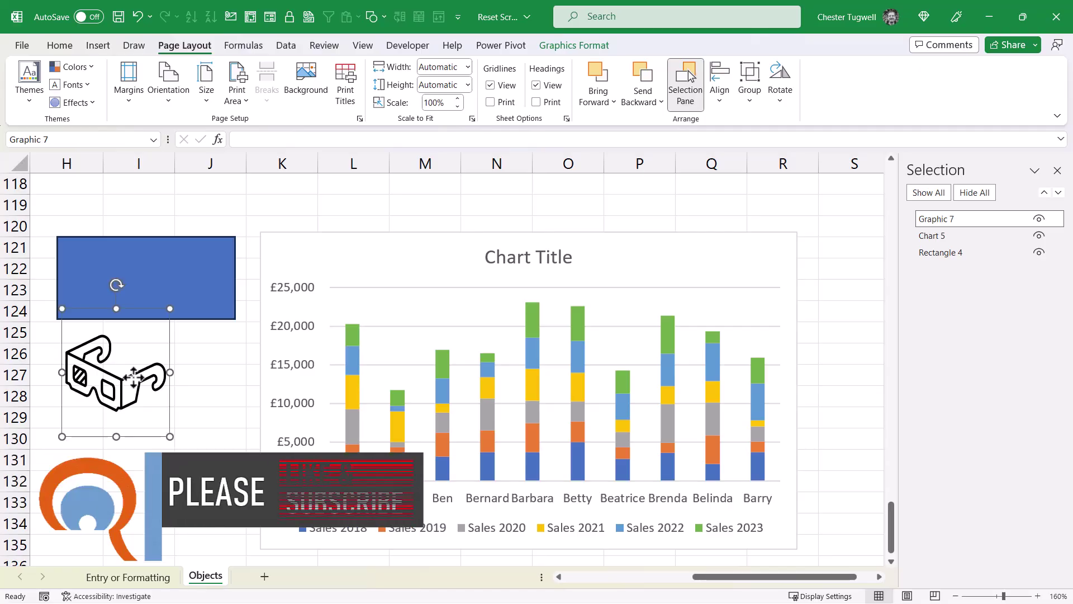
Step: Delete the glasses graphic, blue rectangle and sales chart, then save the workbook
key(Delete)
click(172, 283)
key(Delete)
click(304, 252)
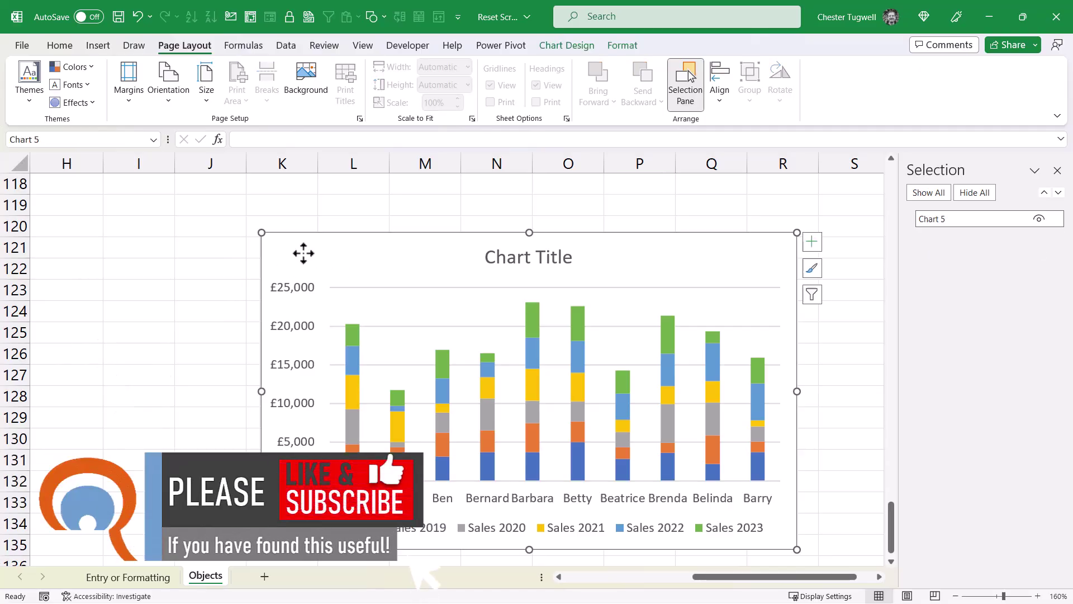
key(Delete)
click(119, 17)
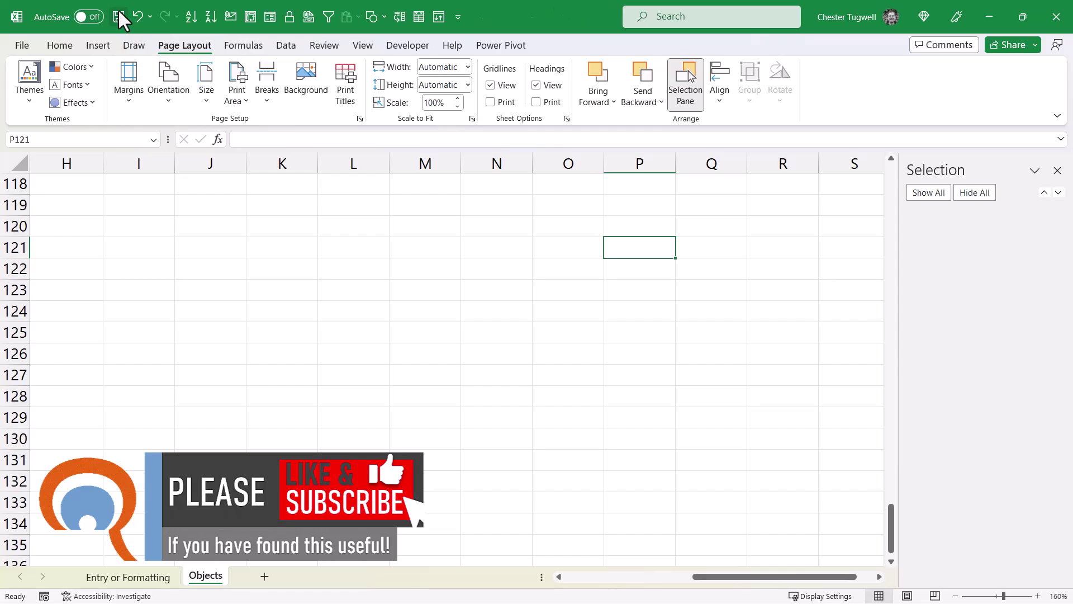
Step: Jump to cell A1 and open the VBA editor with Alt+F11
key(ctrl+Home)
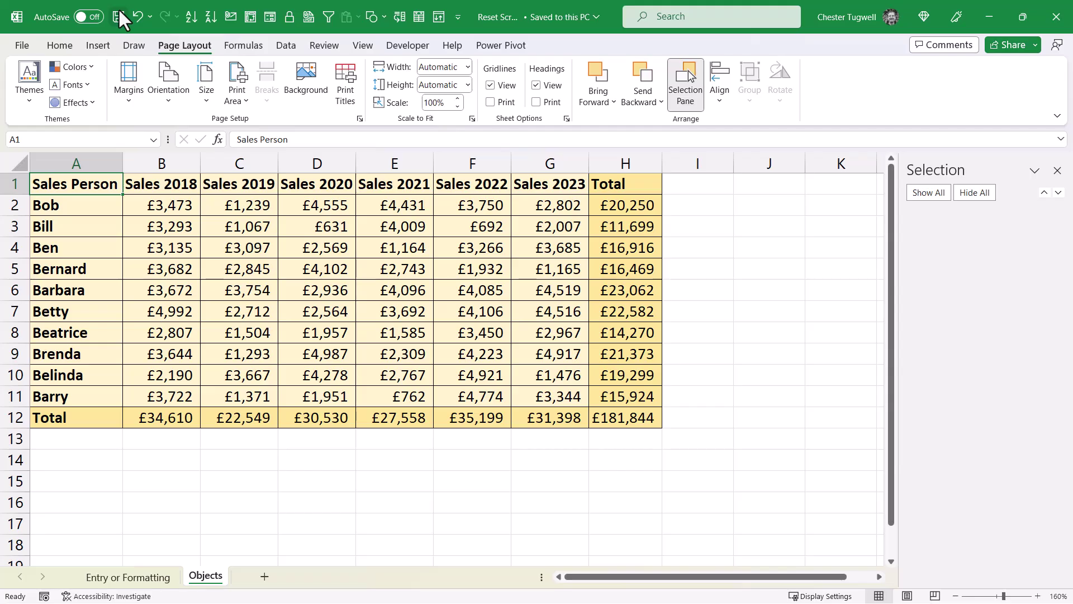
key(alt+F11)
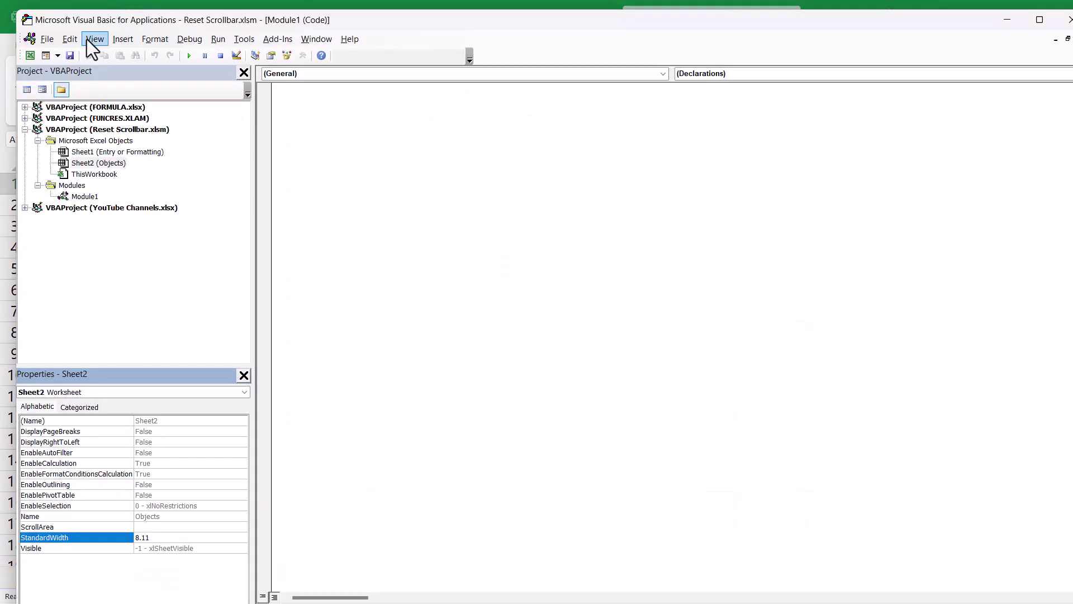
Step: Run Activesheet.UsedRange in the Immediate window, then close the VBA editor
click(93, 40)
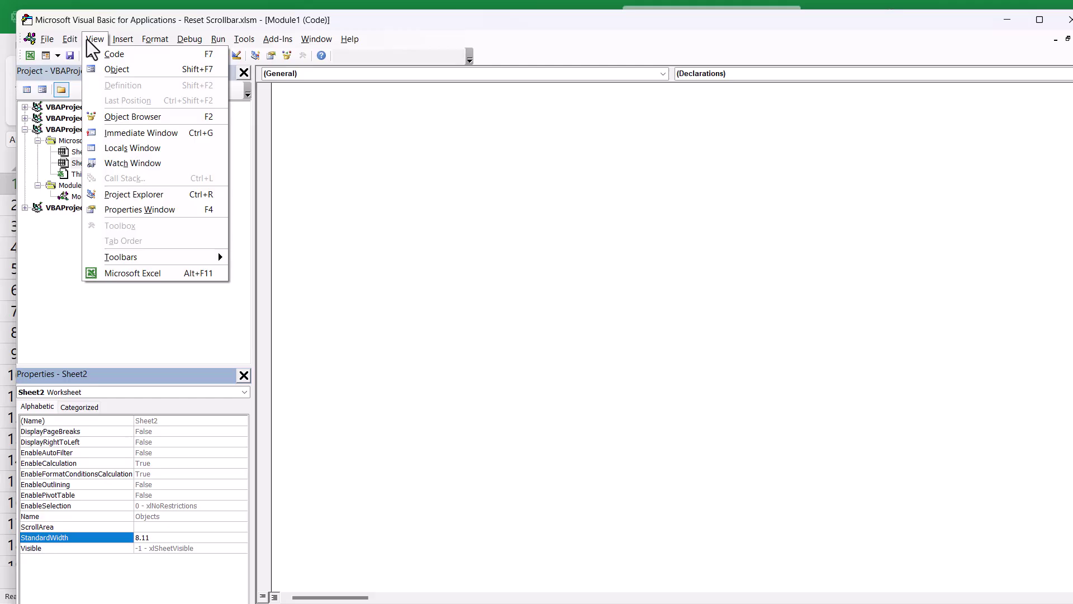
click(118, 135)
click(552, 363)
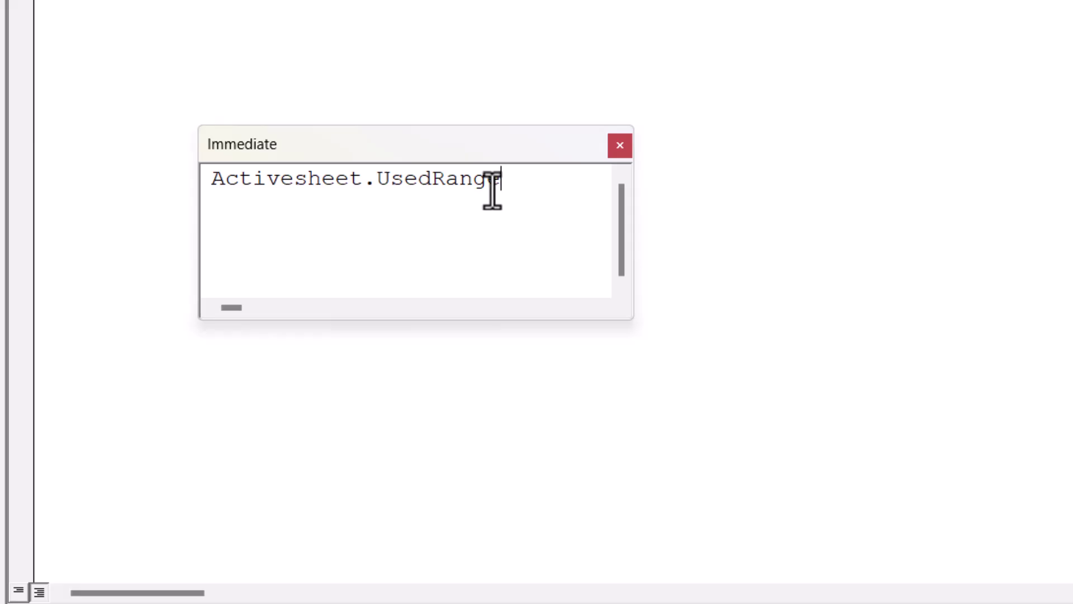
key(Return)
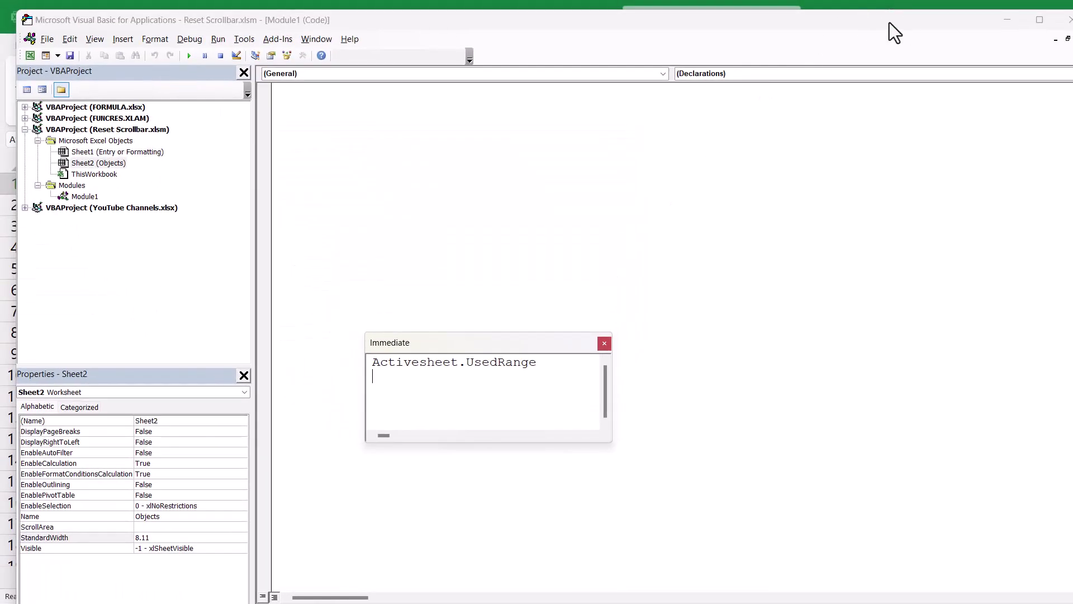
drag(890, 24, 779, 32)
click(934, 25)
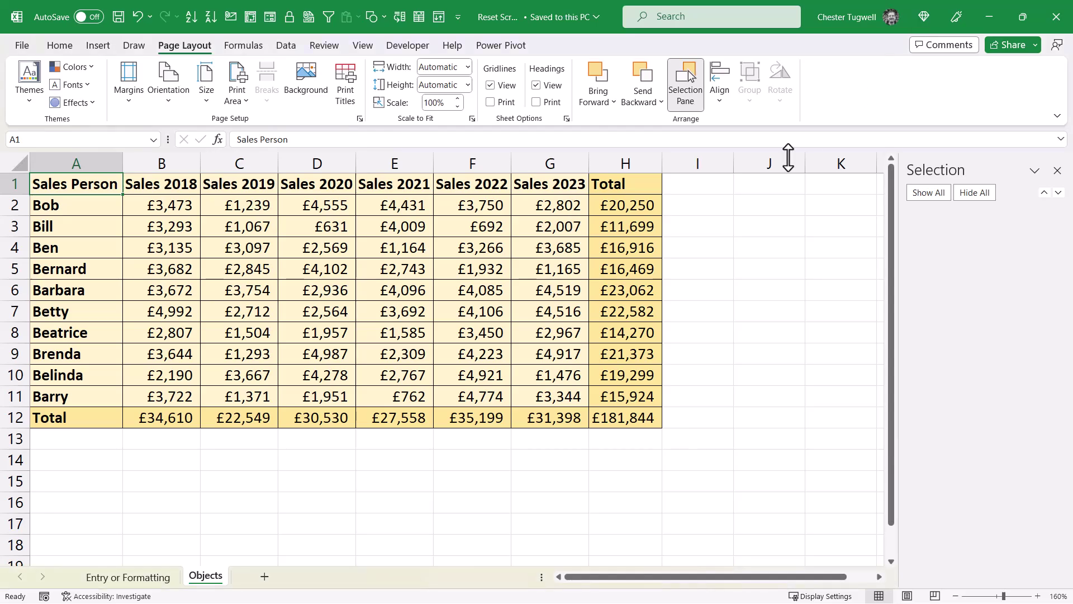